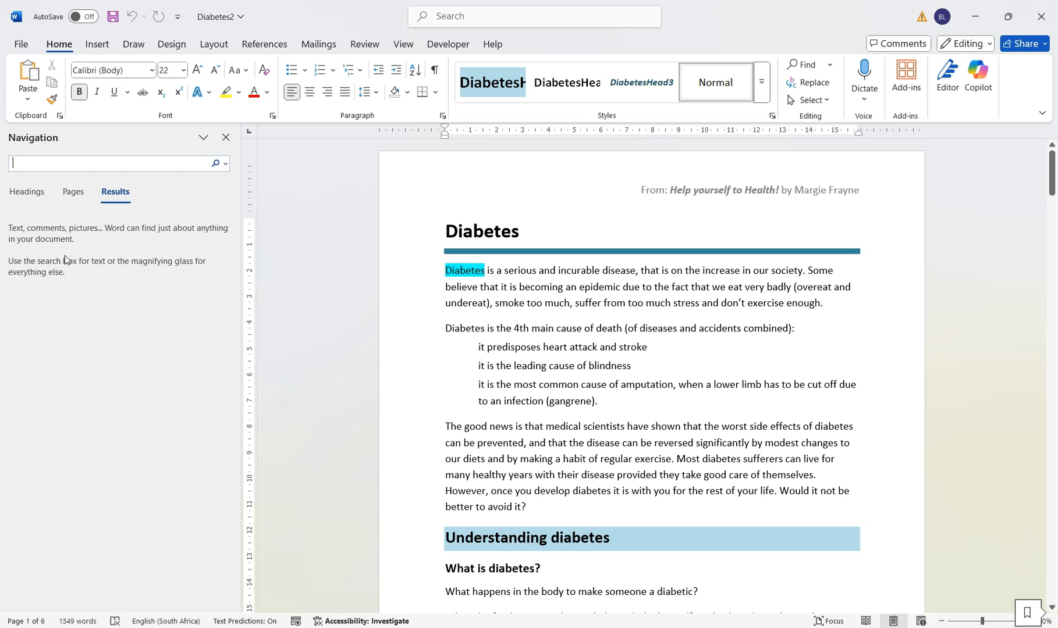
Find the word "amputation" in the document and mark all its occurrences as index entries
click(66, 162)
text(amputation)
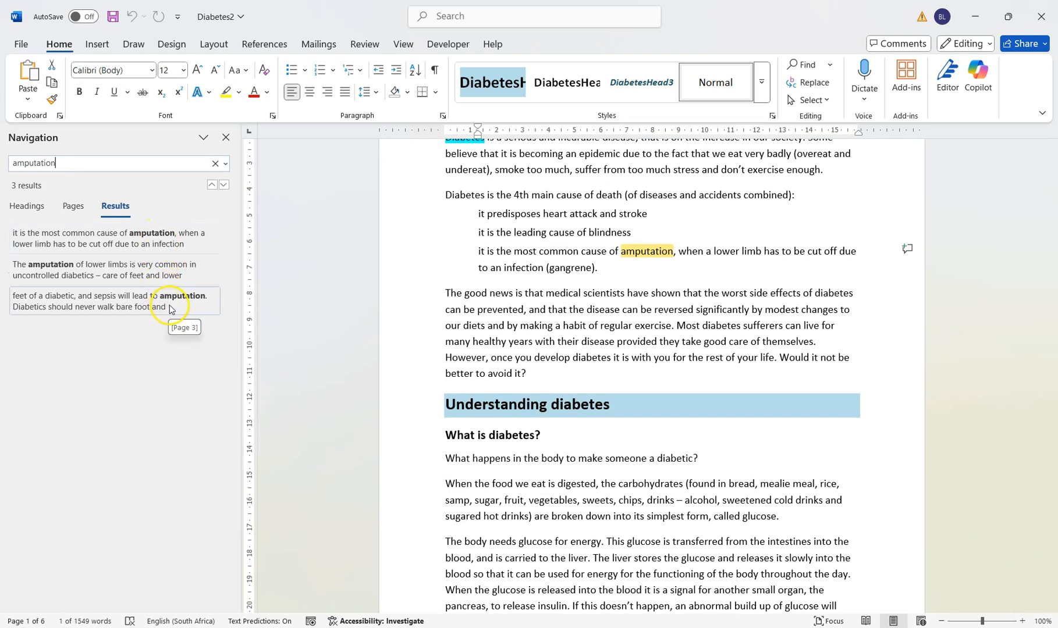
click(159, 239)
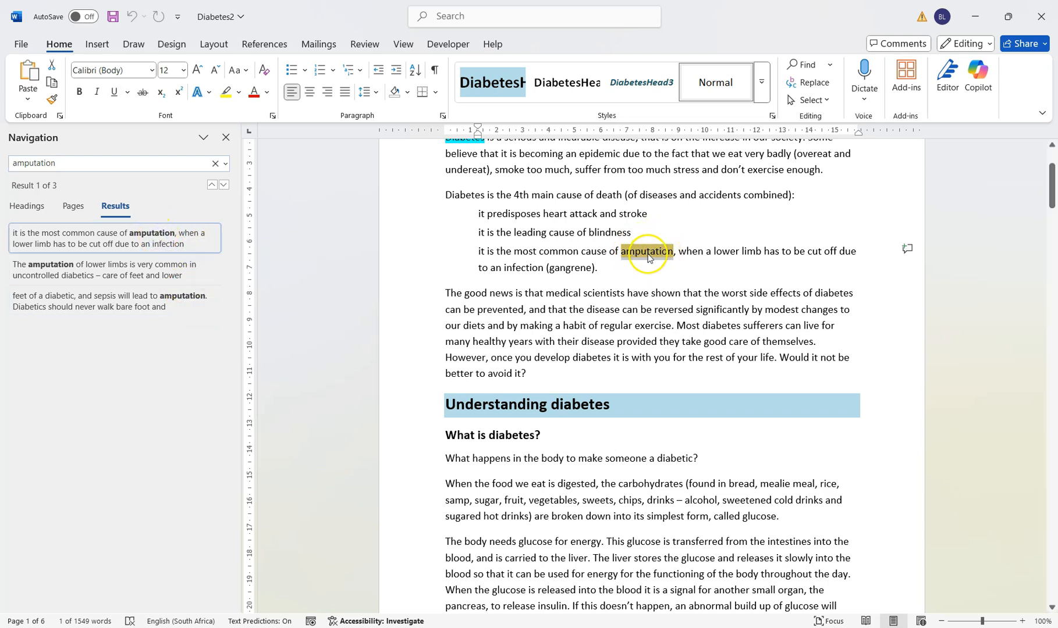
click(273, 44)
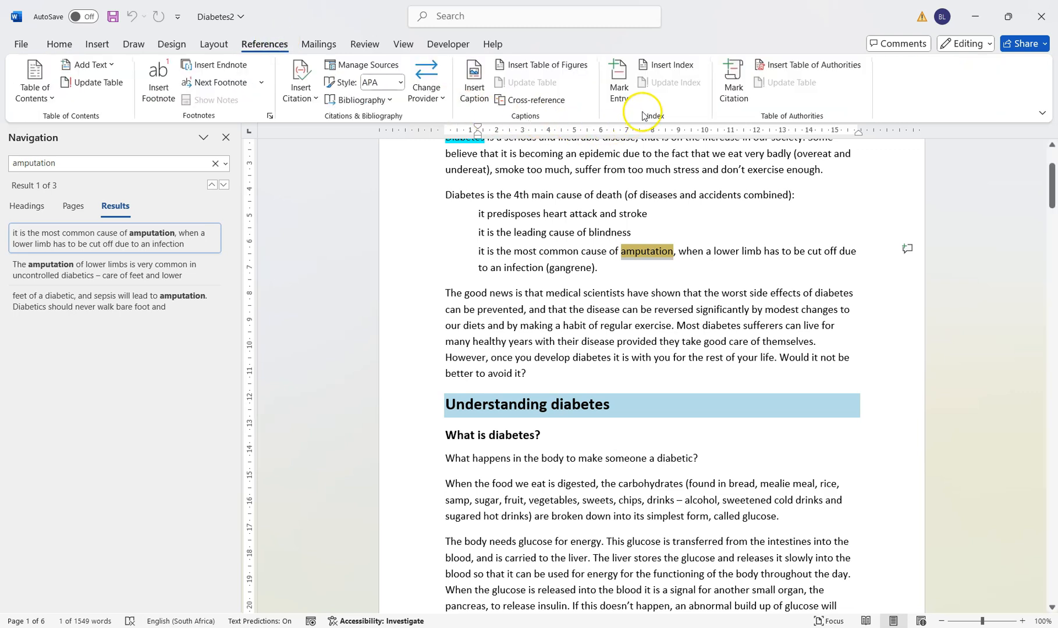
click(620, 81)
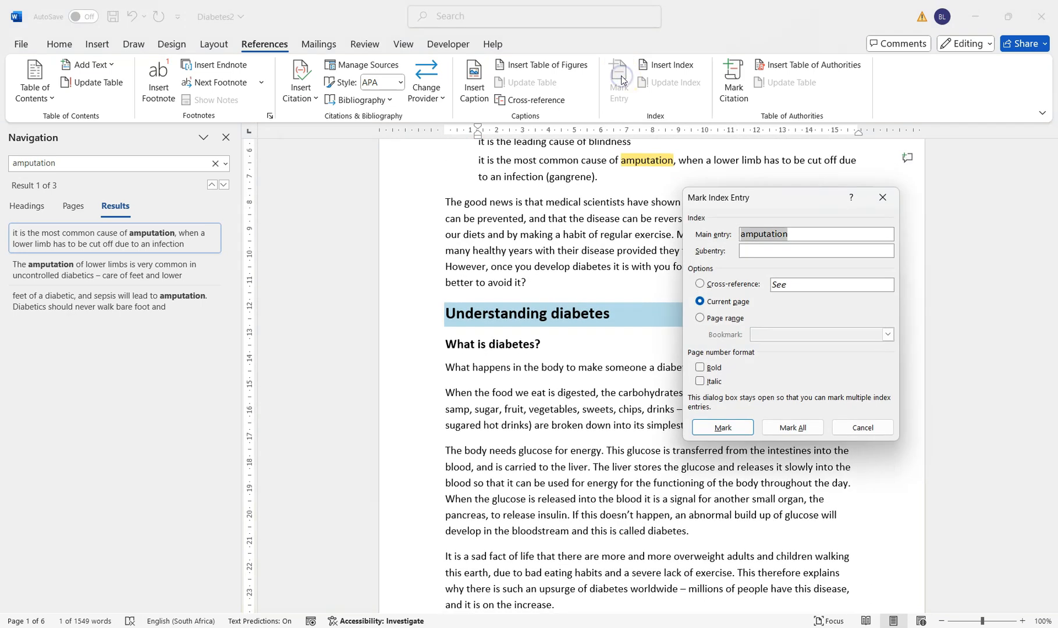
click(794, 429)
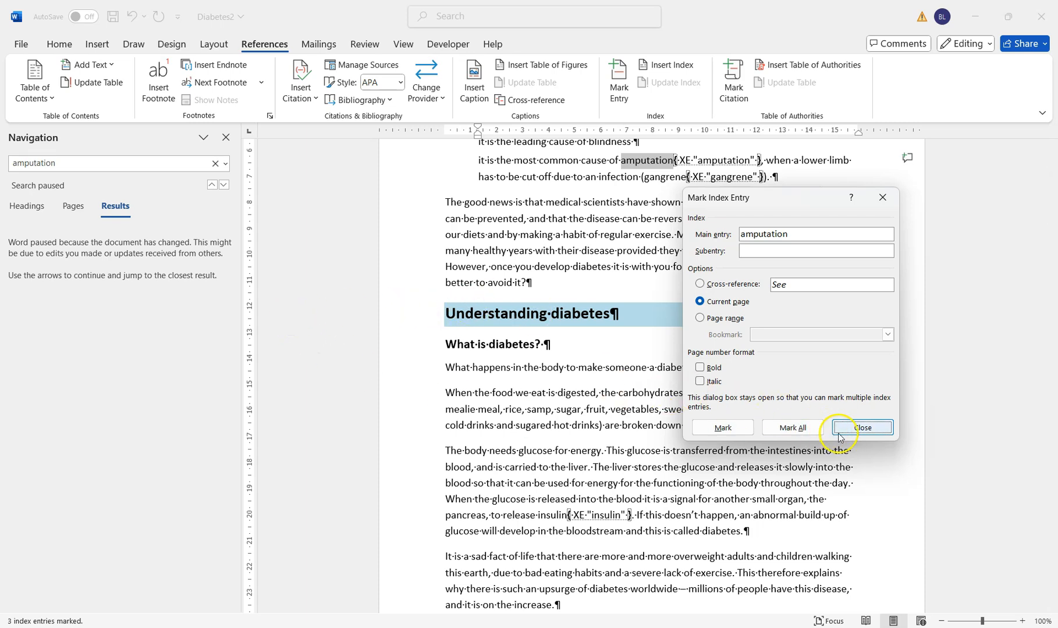
click(863, 429)
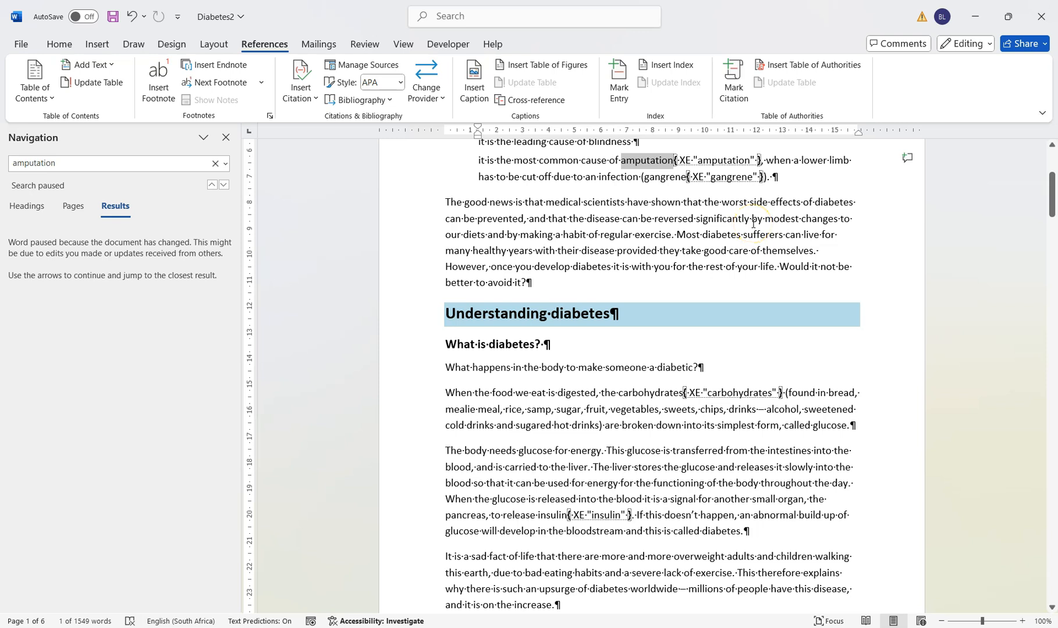
Find the word "glucose" and mark all its occurrences as index entries
scroll(753, 223, up, 2)
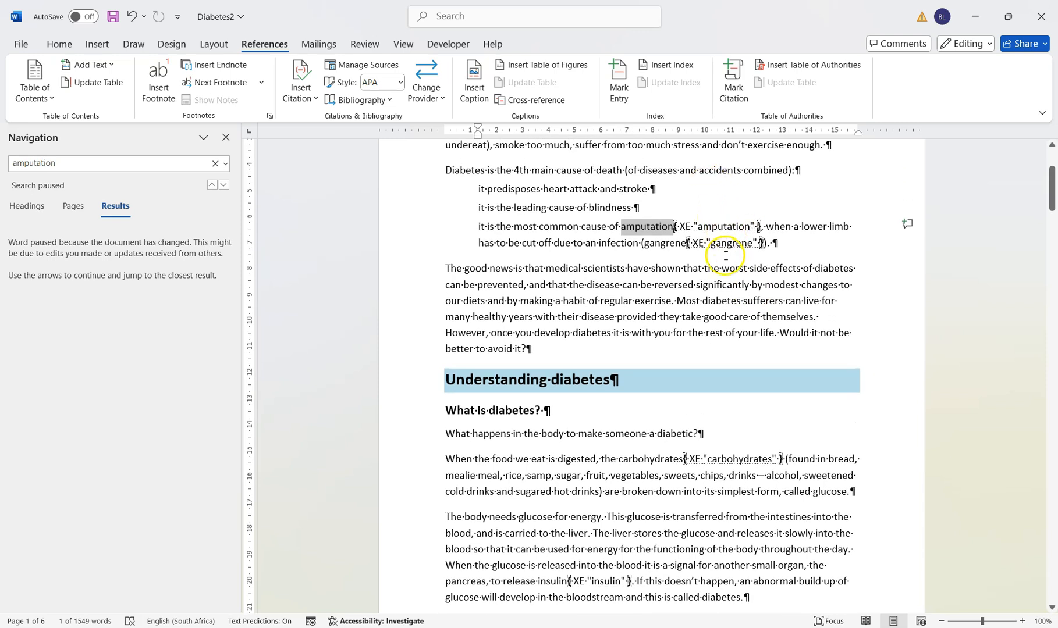
double_click(92, 164)
text(glucose)
click(62, 167)
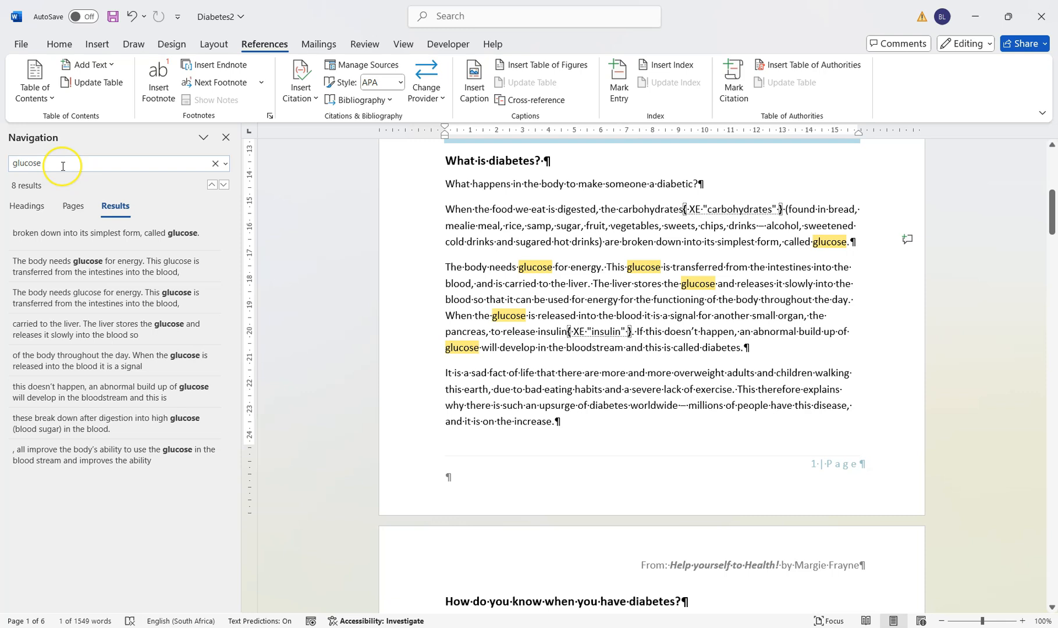
click(179, 235)
click(618, 81)
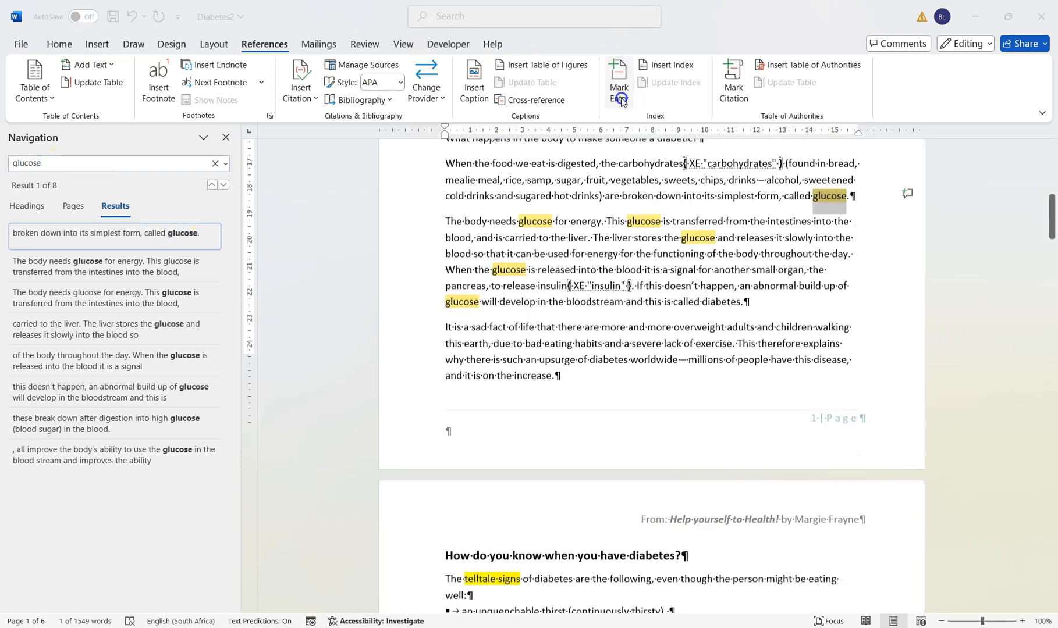
click(792, 427)
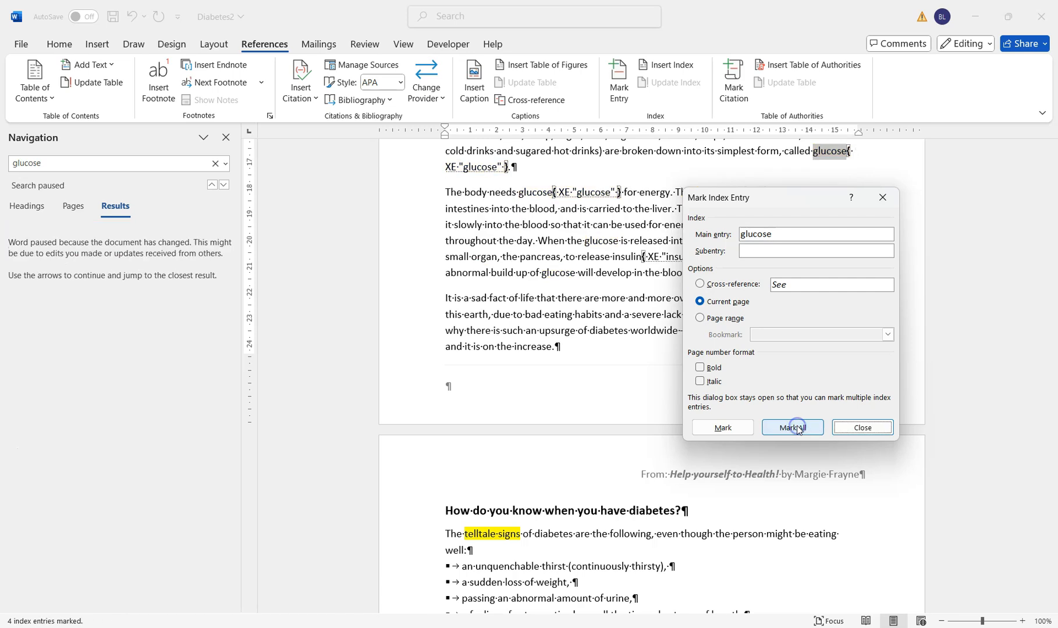
click(862, 428)
Find the word "feet" and mark all its occurrences as index entries
click(61, 162)
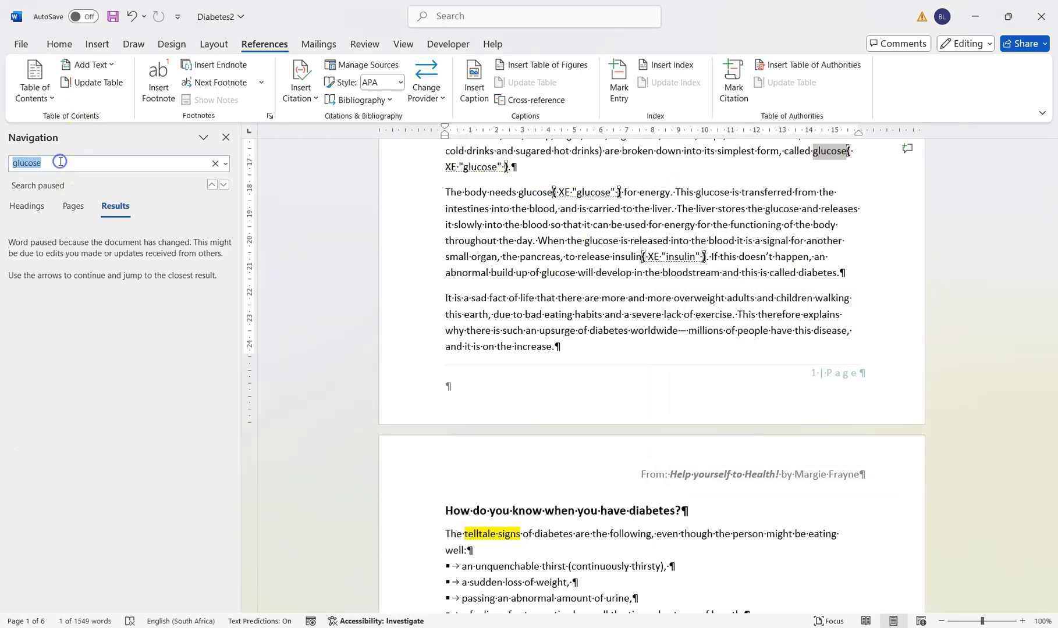
key(Return)
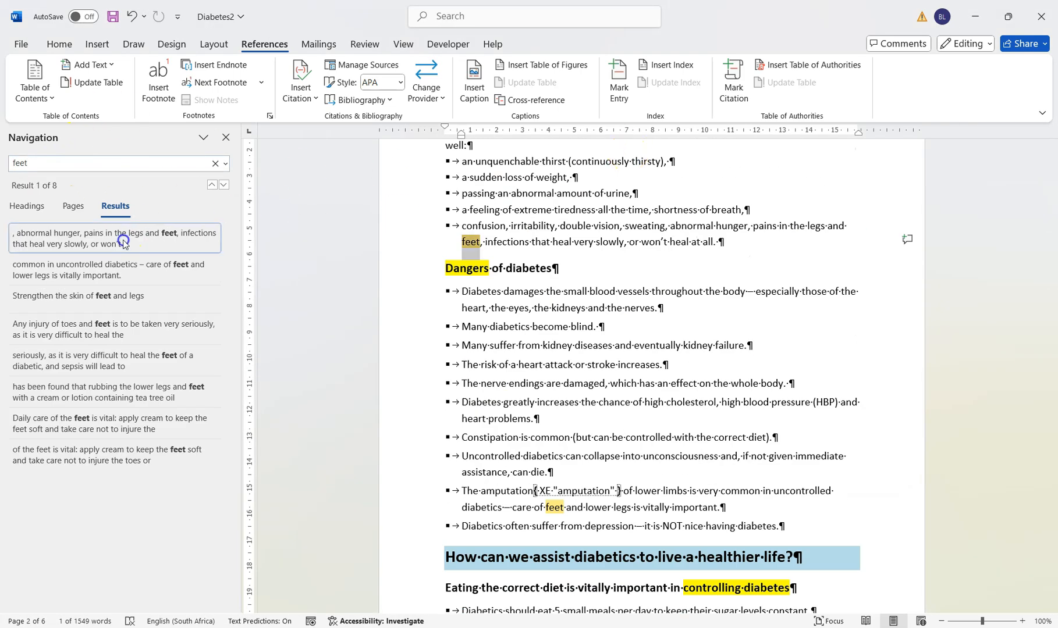
click(618, 82)
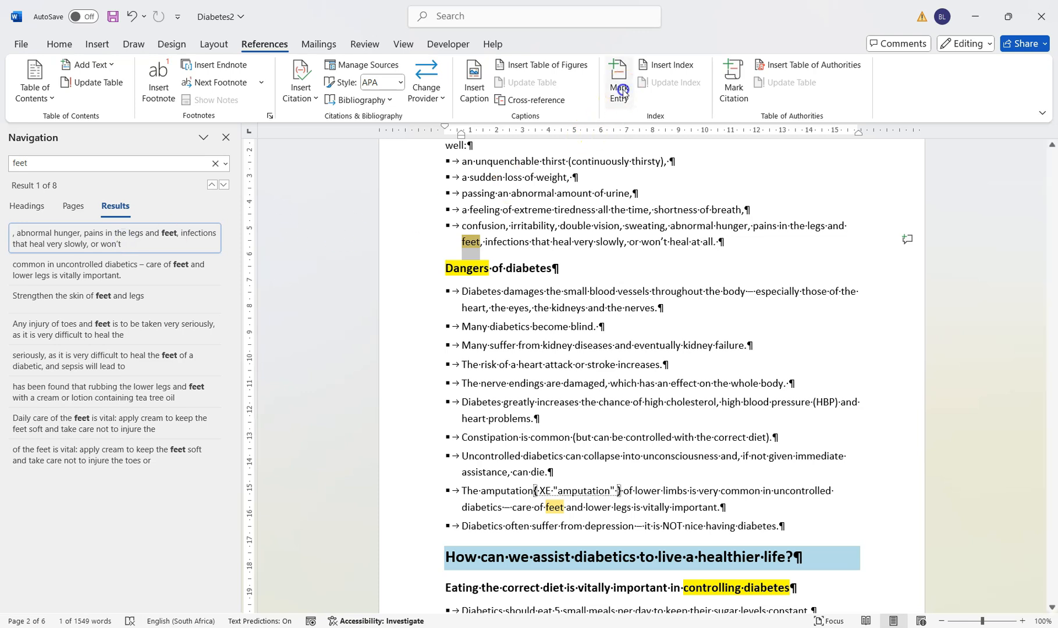
click(793, 428)
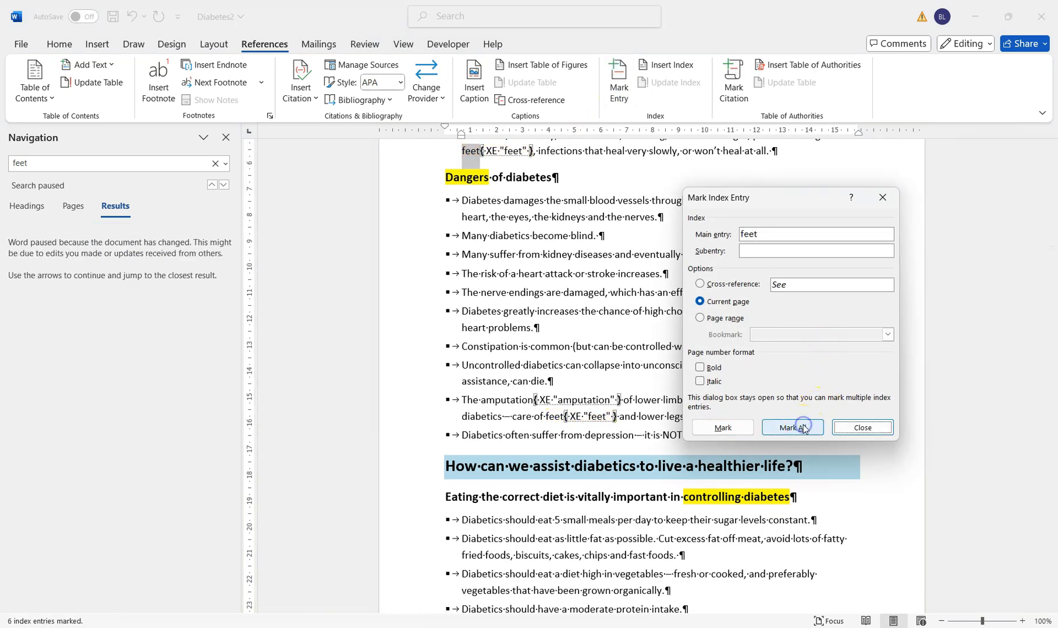
click(863, 427)
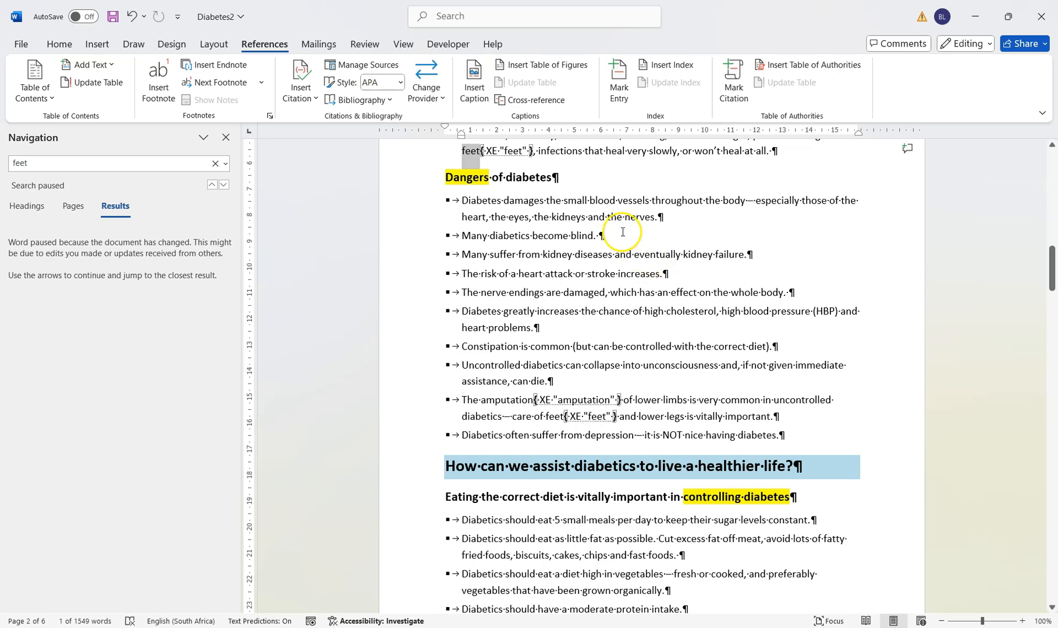
Insert an indented two-column index in the empty paragraph under the INDEX heading on the last page
drag(1046, 277, 1052, 536)
click(445, 348)
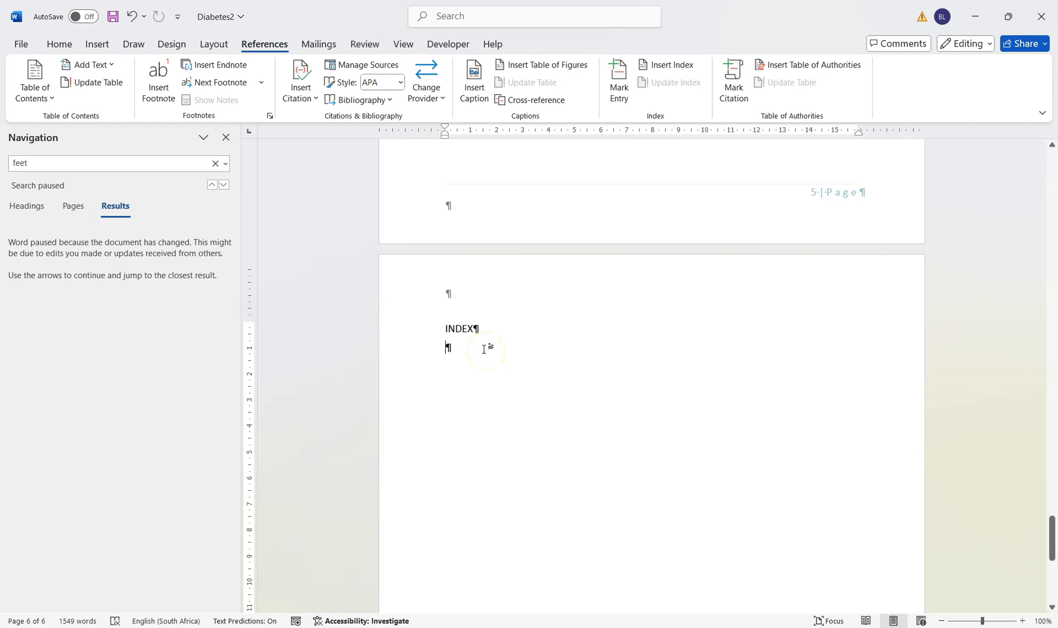
click(673, 66)
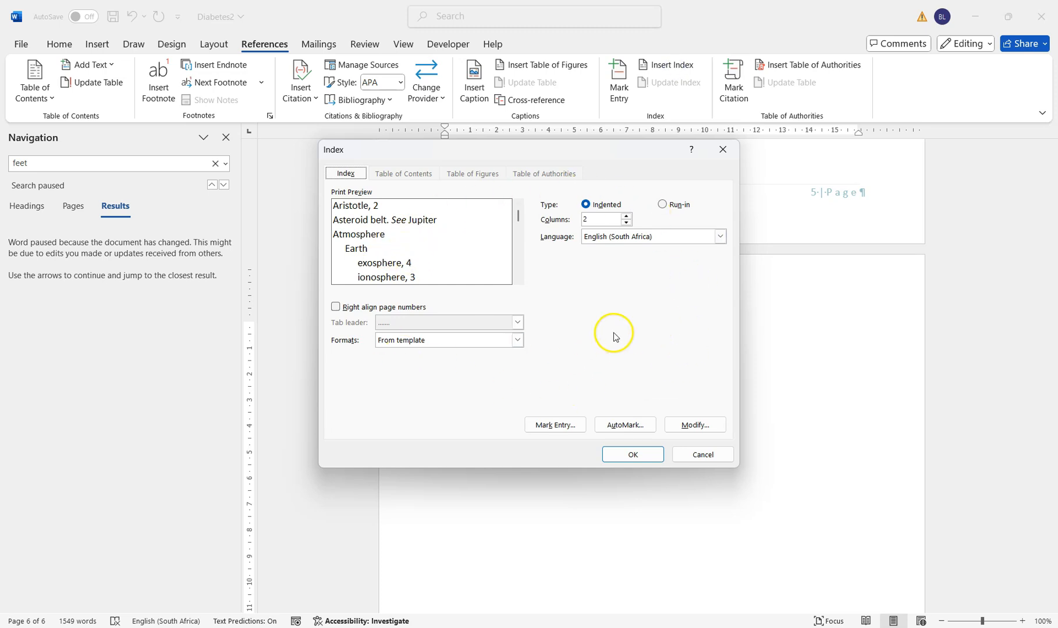
click(634, 456)
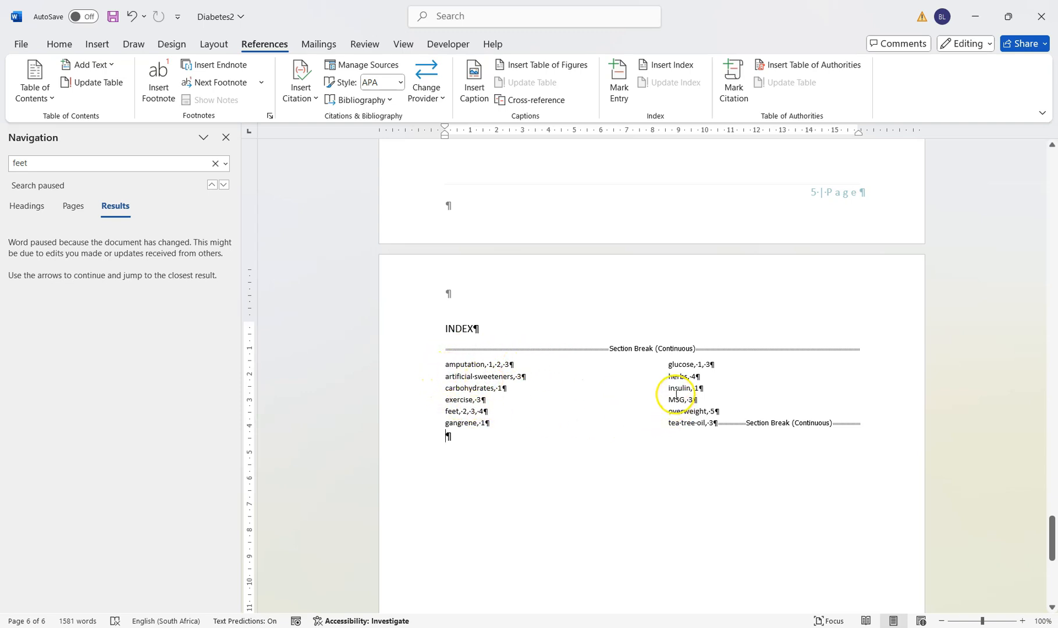
Mark only the highlighted word "Diabetes" at the start of the first paragraph as a main index entry
drag(1050, 538, 1054, 175)
click(457, 266)
double_click(457, 266)
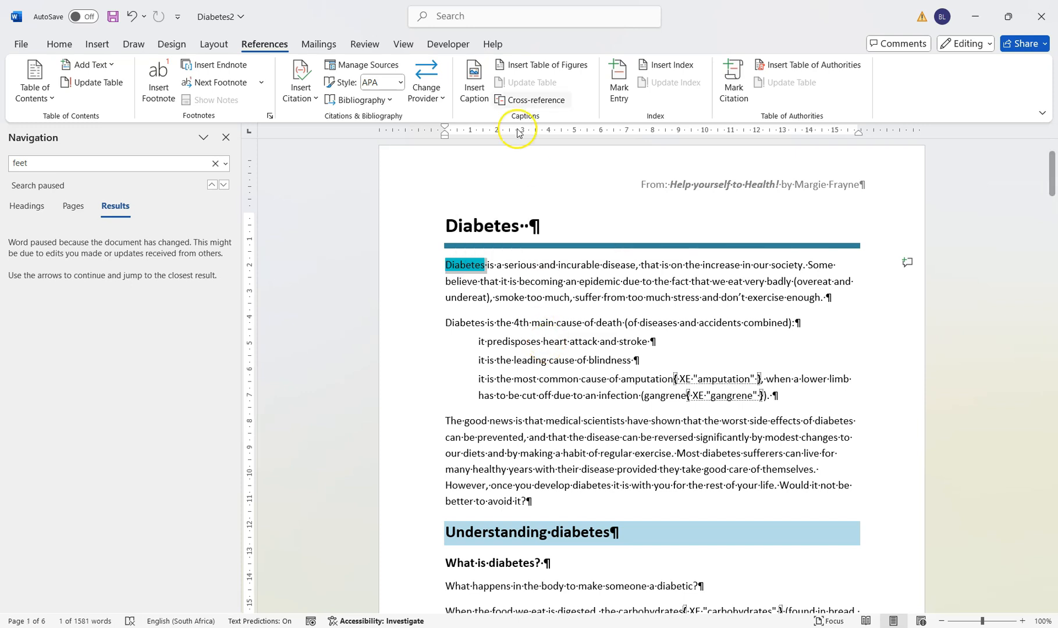
click(618, 90)
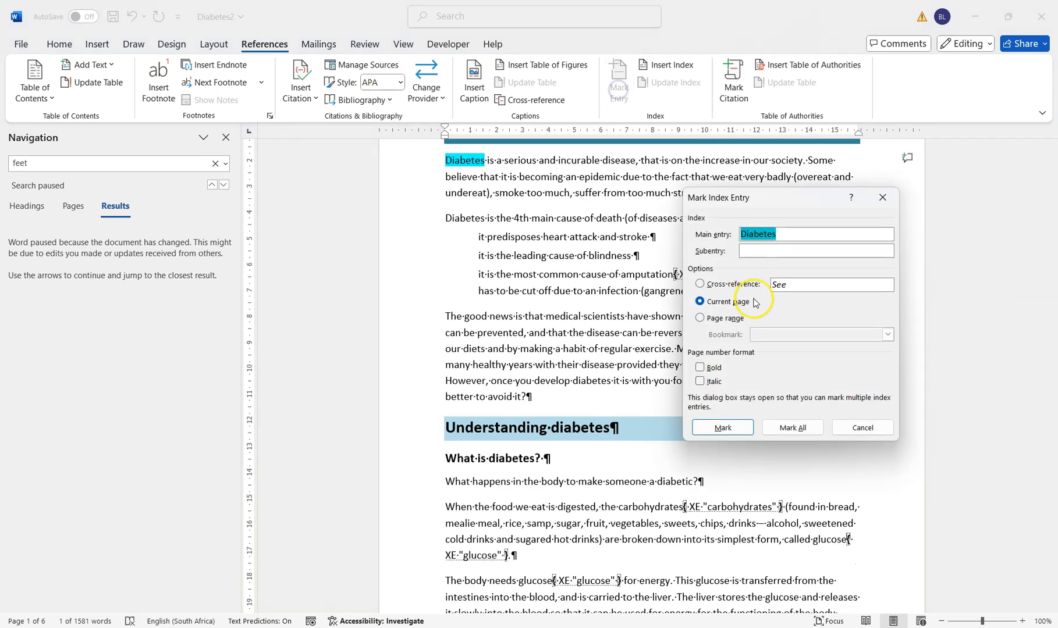
click(736, 429)
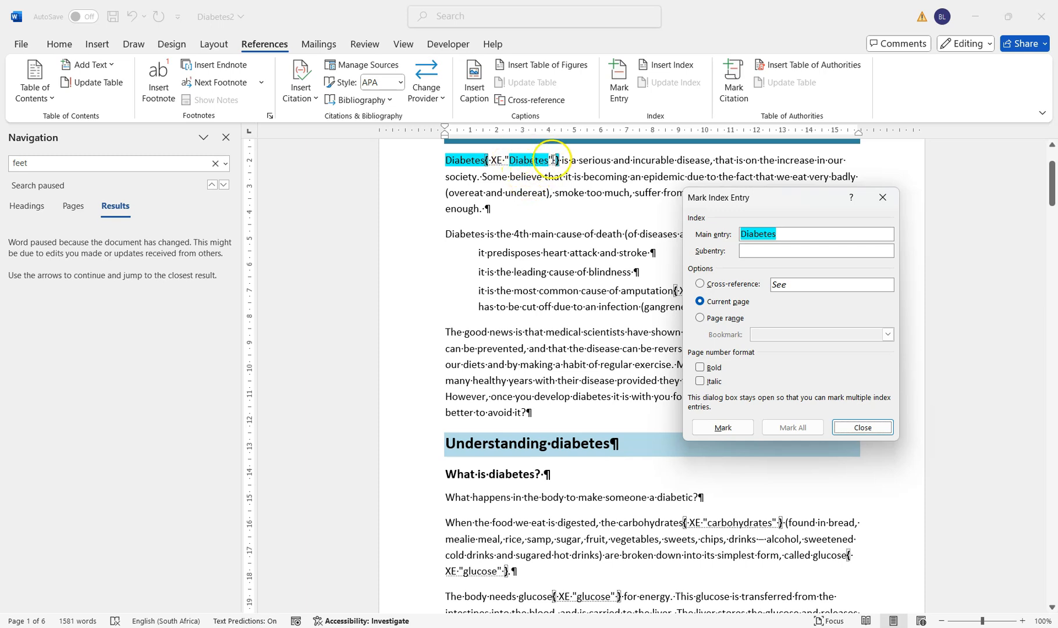
click(514, 161)
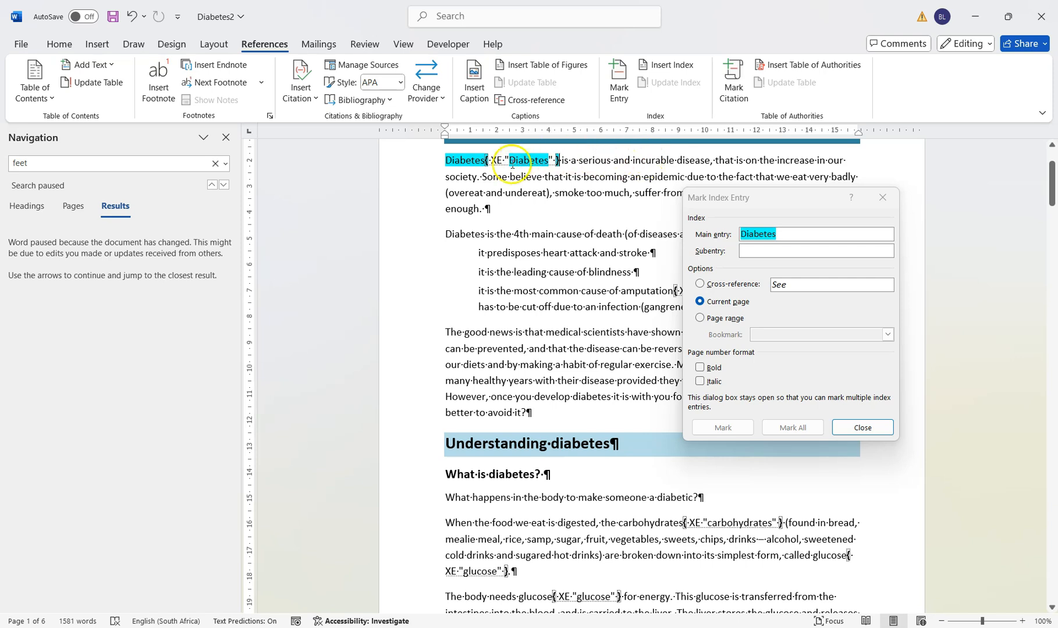
click(870, 428)
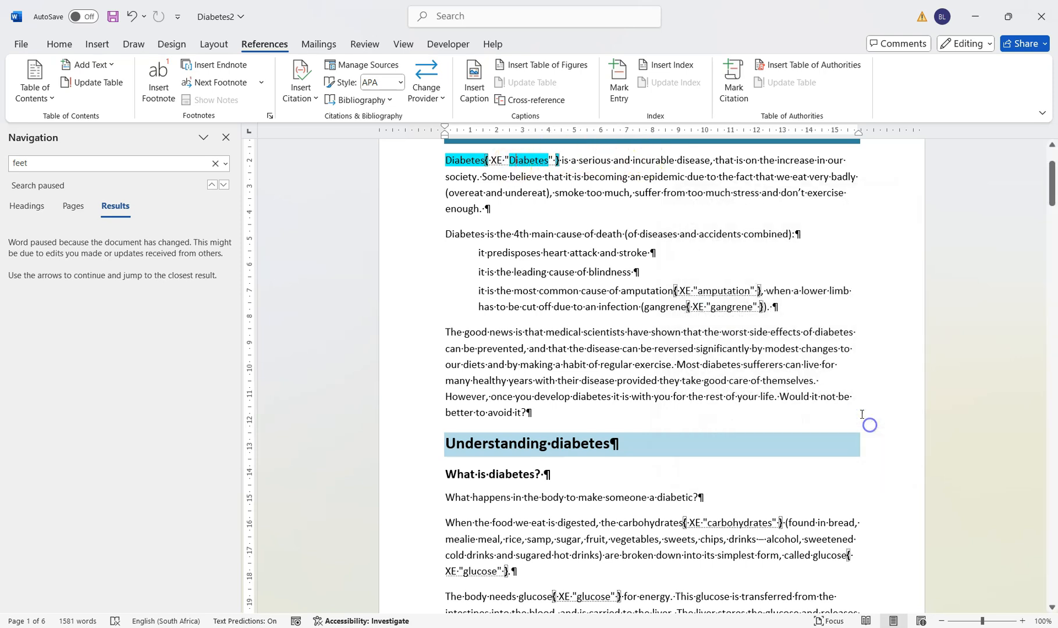
Change the text inside the first paragraph's "Diabetes" index entry field to lowercase "diabetes"
click(514, 159)
key(BackSpace)
text(d)
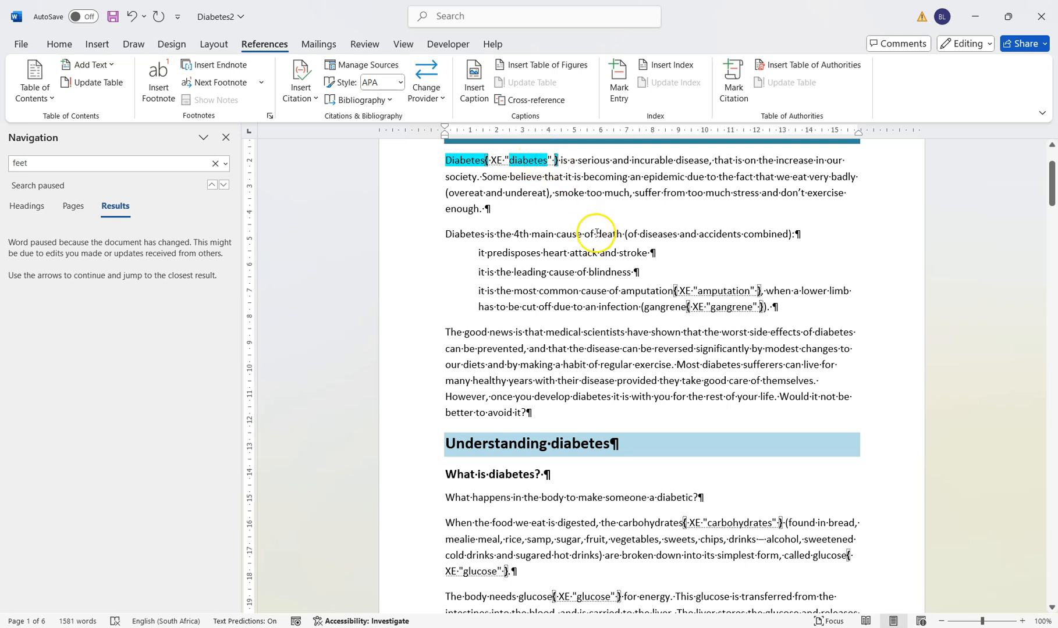
Mark the highlighted phrase "telltale signs" on page 2 as a subentry under the main index entry "diabetes"
drag(1051, 184, 1054, 255)
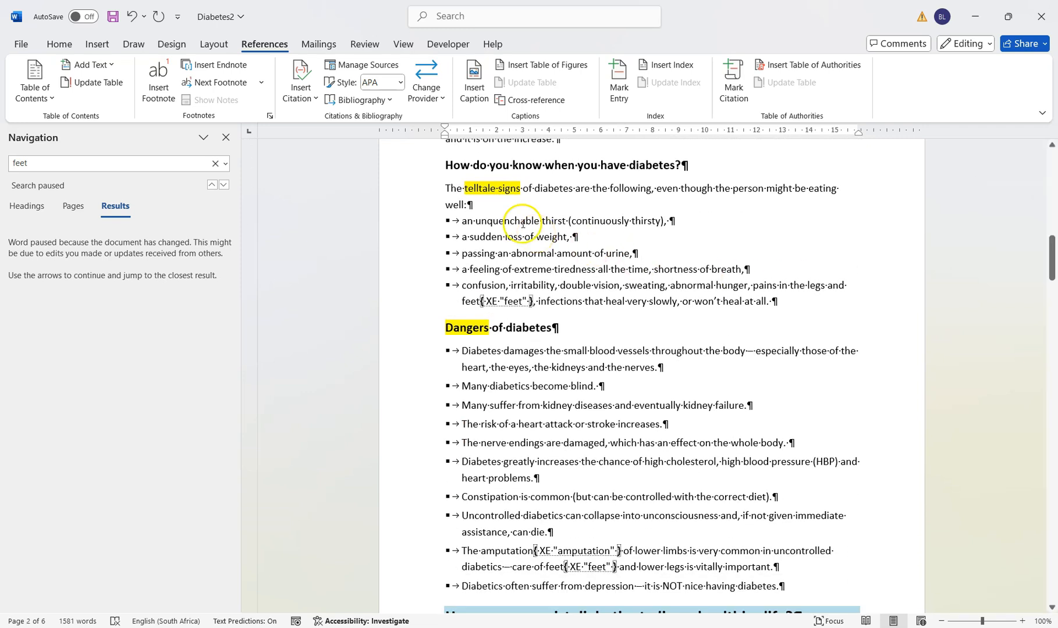
drag(464, 188, 518, 189)
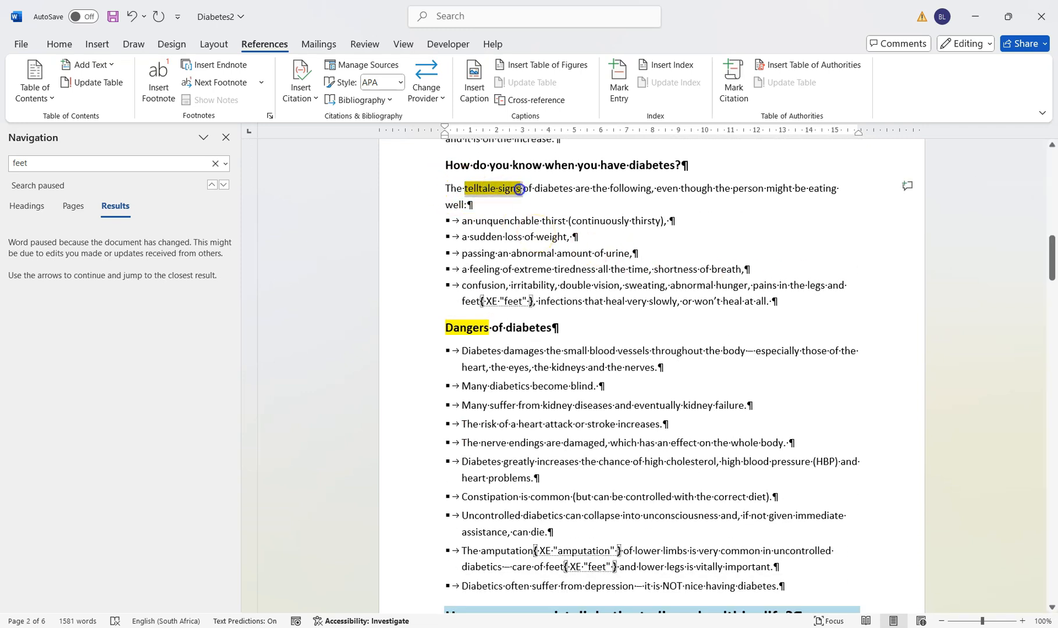
click(621, 82)
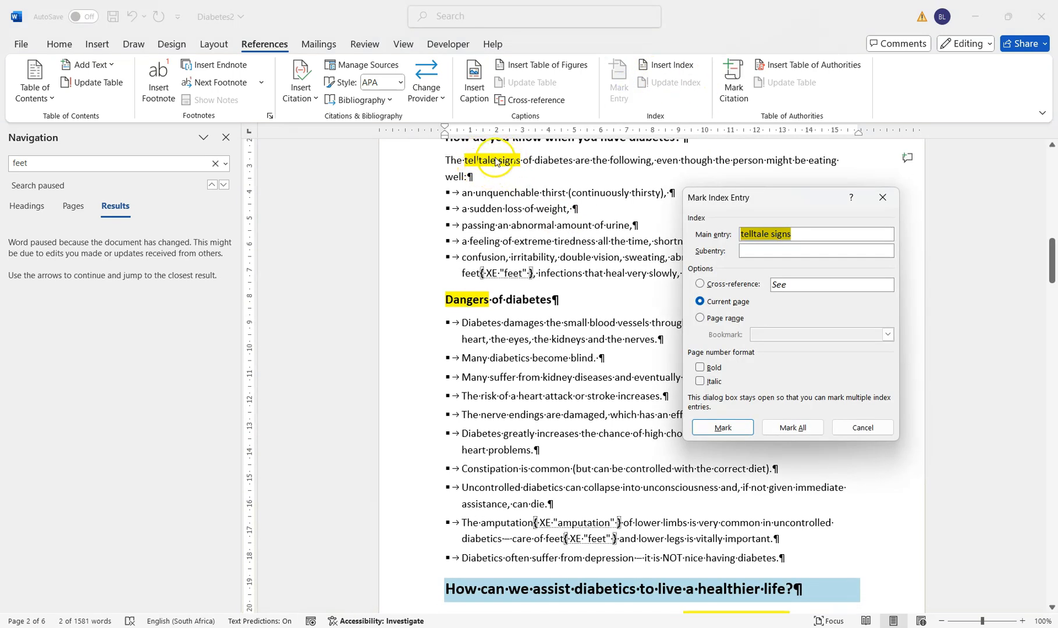
drag(801, 235, 723, 245)
key(ctrl+c)
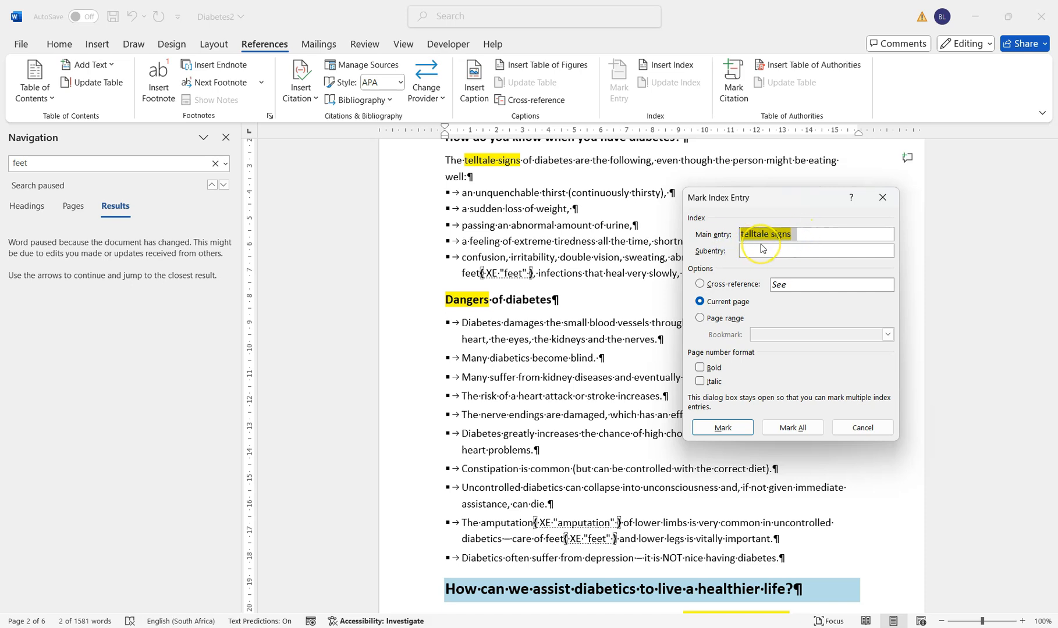
key(BackSpace)
click(763, 249)
key(ctrl+v)
click(754, 236)
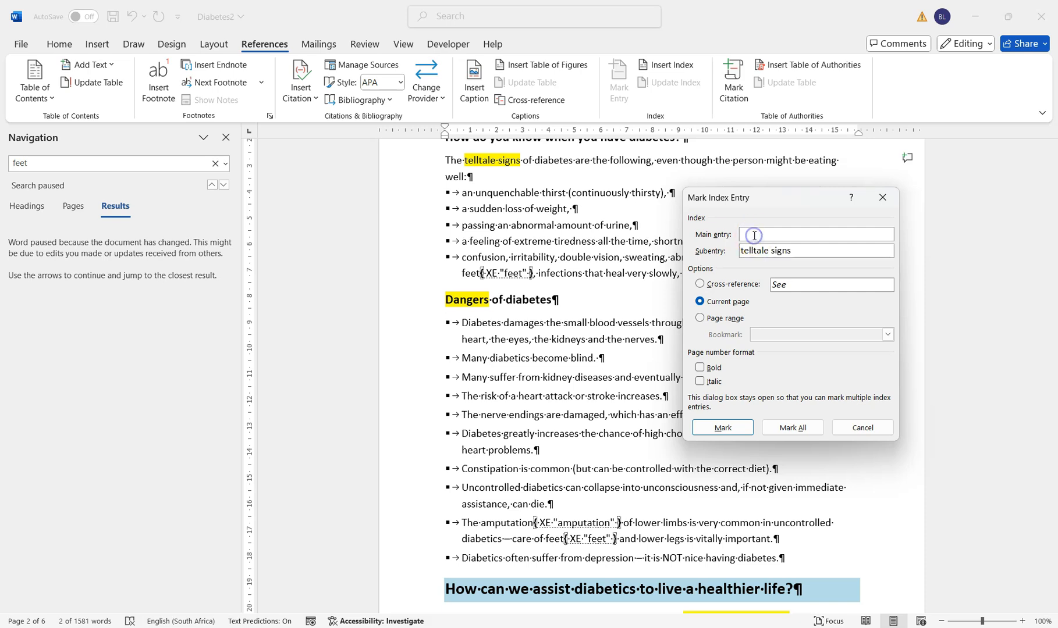
text(diabetes)
click(733, 429)
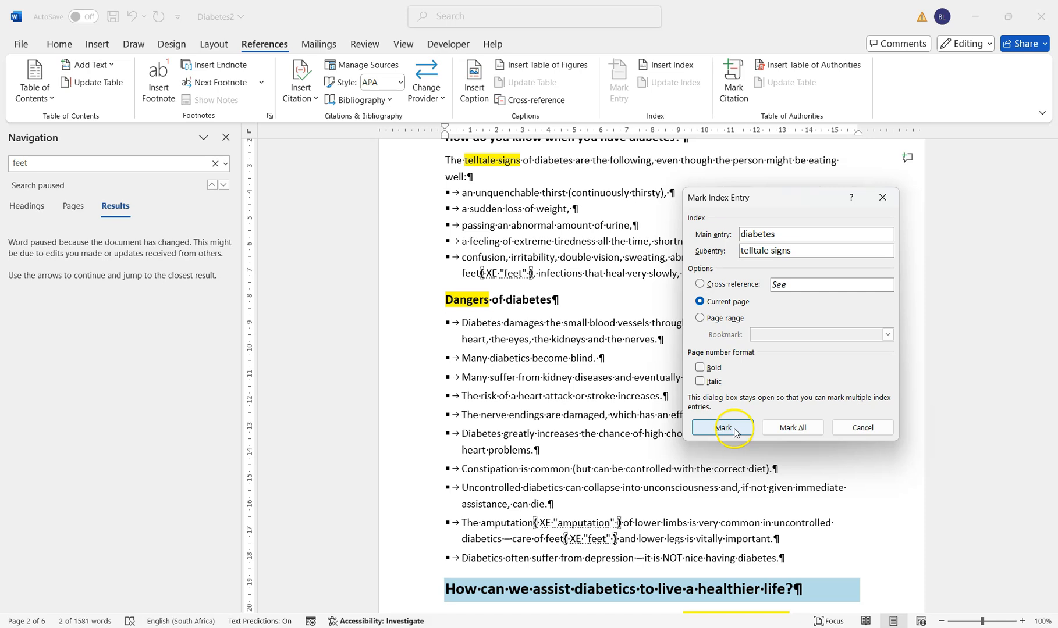
Mark the highlighted word "Dangers" in the "Dangers of diabetes" heading as a subentry under the main index entry "diabetes"
click(486, 299)
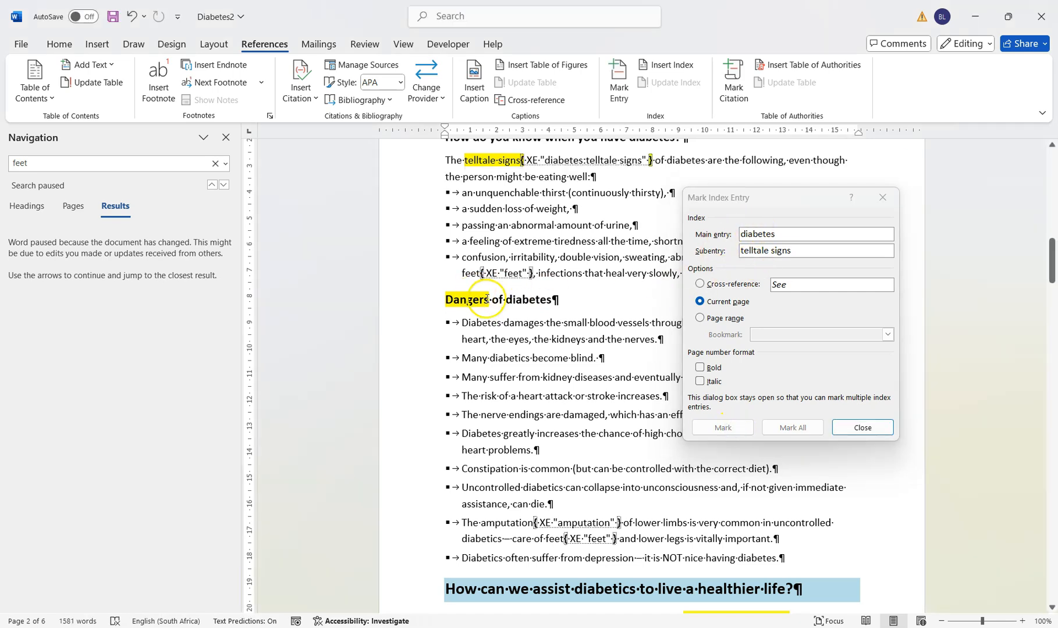
drag(487, 299, 450, 300)
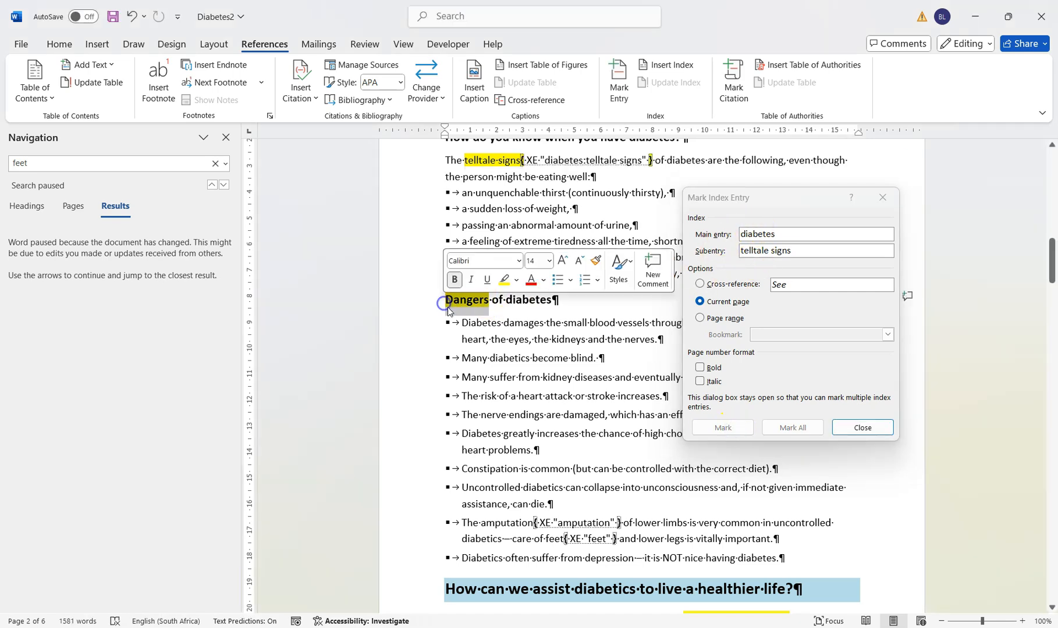
click(829, 234)
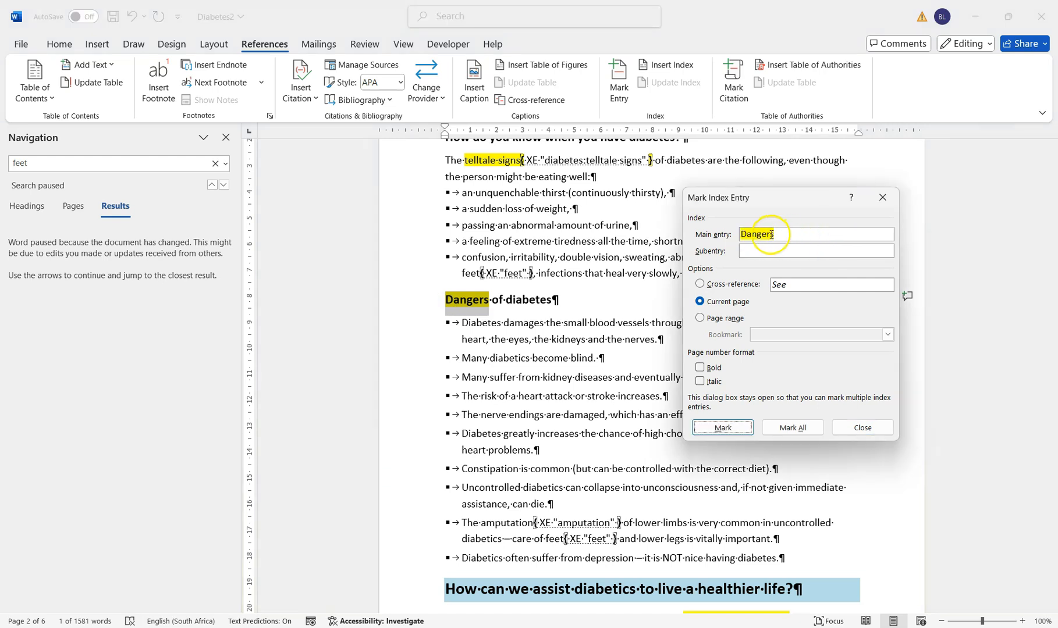
drag(776, 233, 744, 235)
key(ctrl+c)
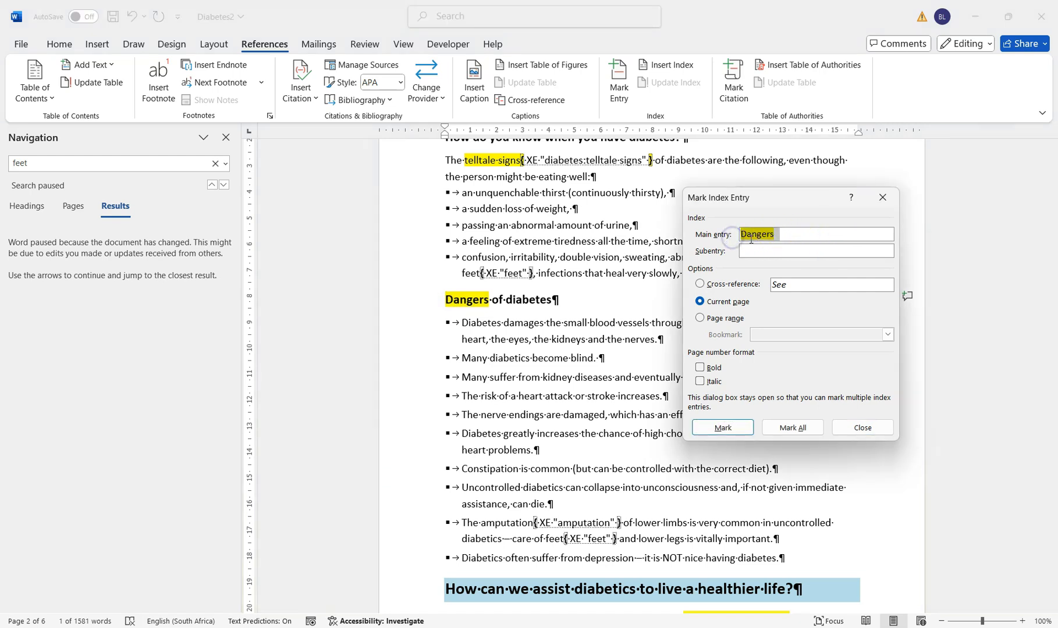
key(Delete)
click(746, 251)
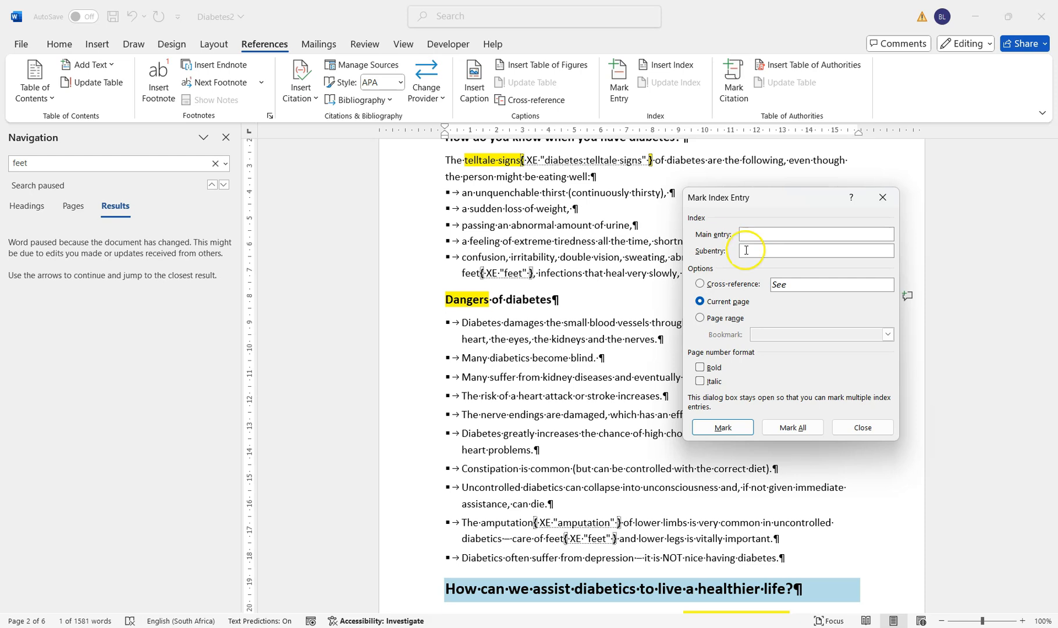
right_click(745, 250)
click(782, 299)
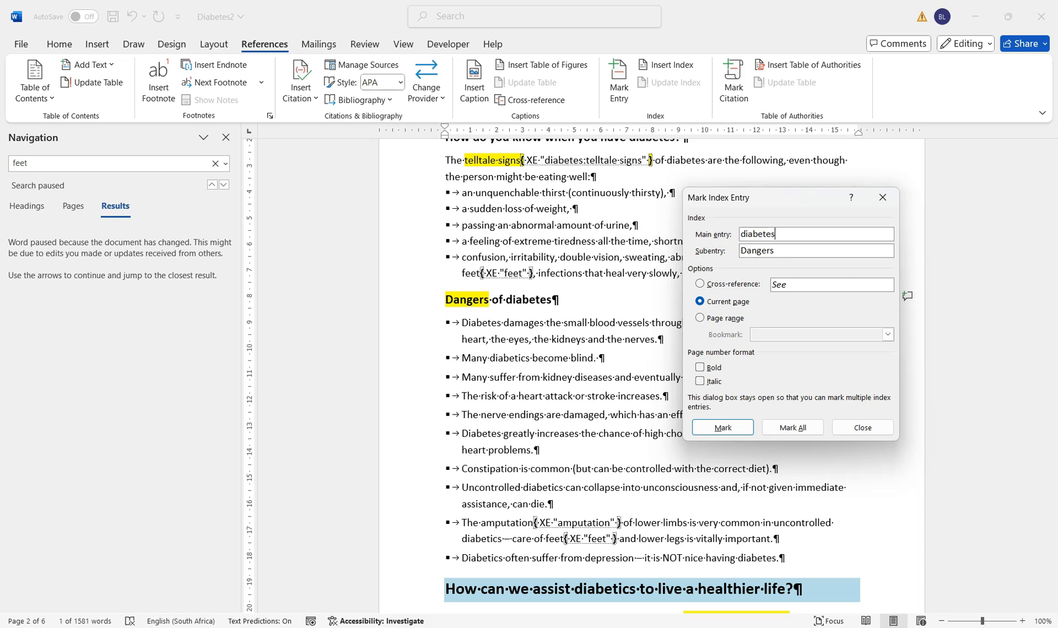
click(724, 427)
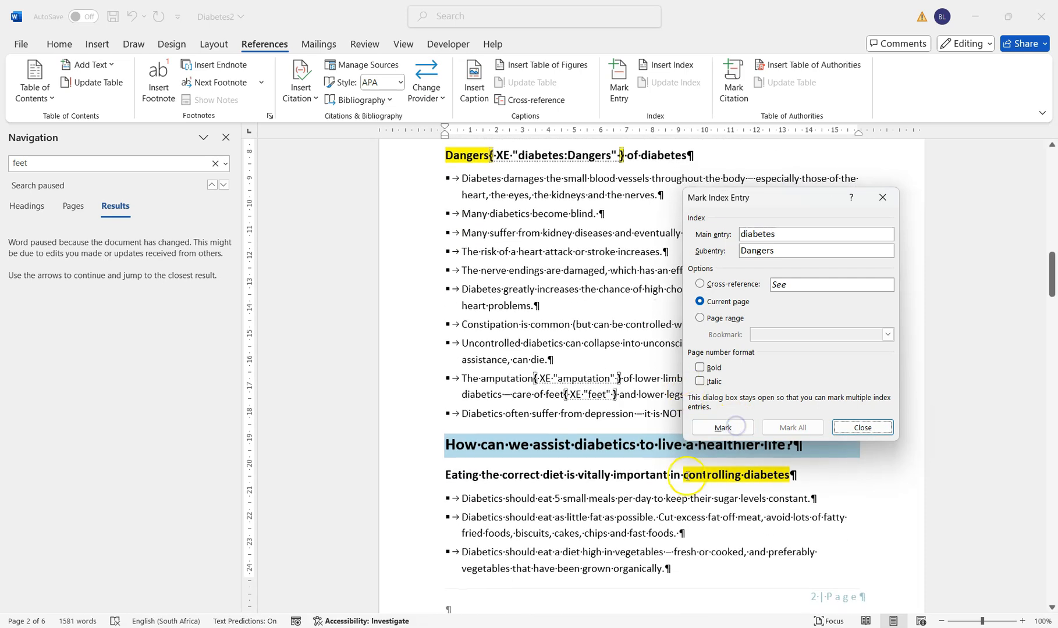
Mark the highlighted phrase "controlling diabetes" in the correct-diet heading on page 2 as a subentry under the main index entry "diabetes"
click(687, 473)
drag(761, 475, 792, 475)
click(711, 259)
key(ctrl+x)
key(Tab)
key(ctrl+v)
click(753, 234)
text(diabet)
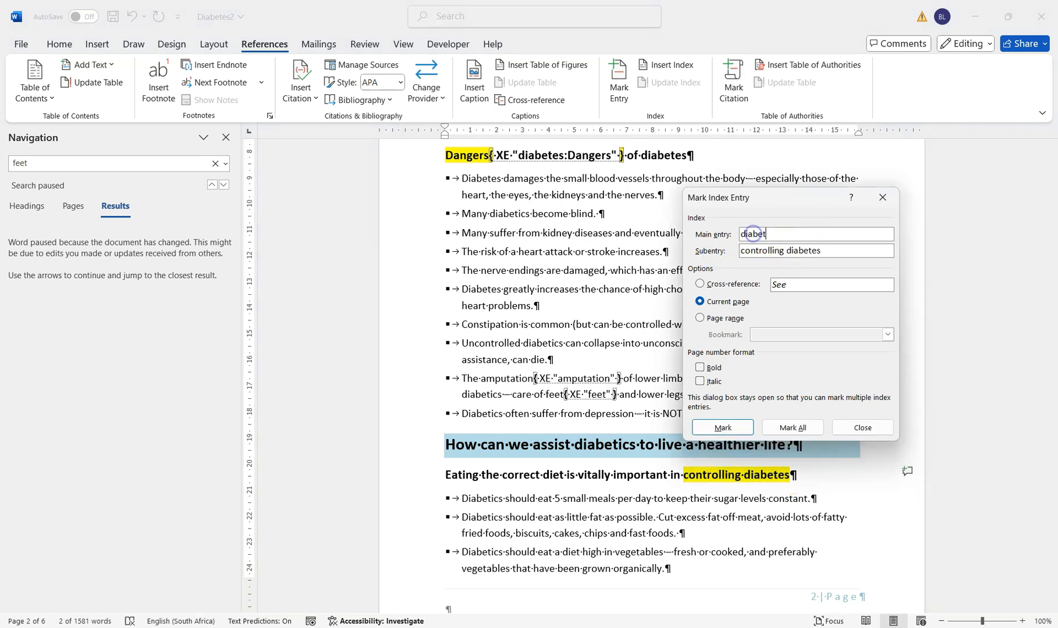
click(723, 428)
Mark the highlighted word "avoid" in the page 6 heading as a subentry under the main entry "diabetes" and finish marking entries
scroll(642, 274, down, 8)
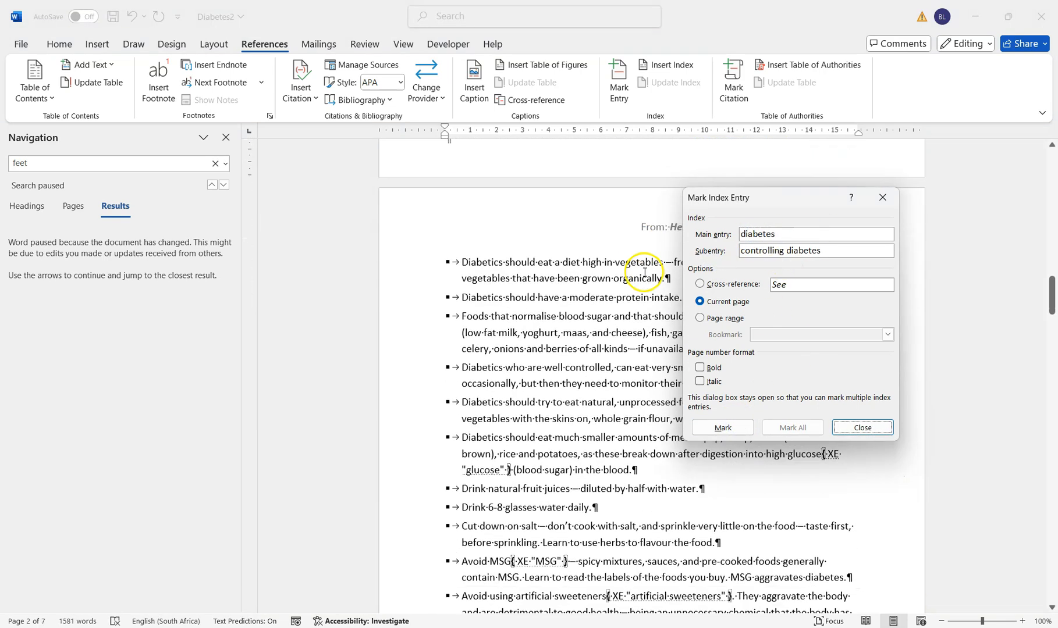
scroll(644, 274, down, 20)
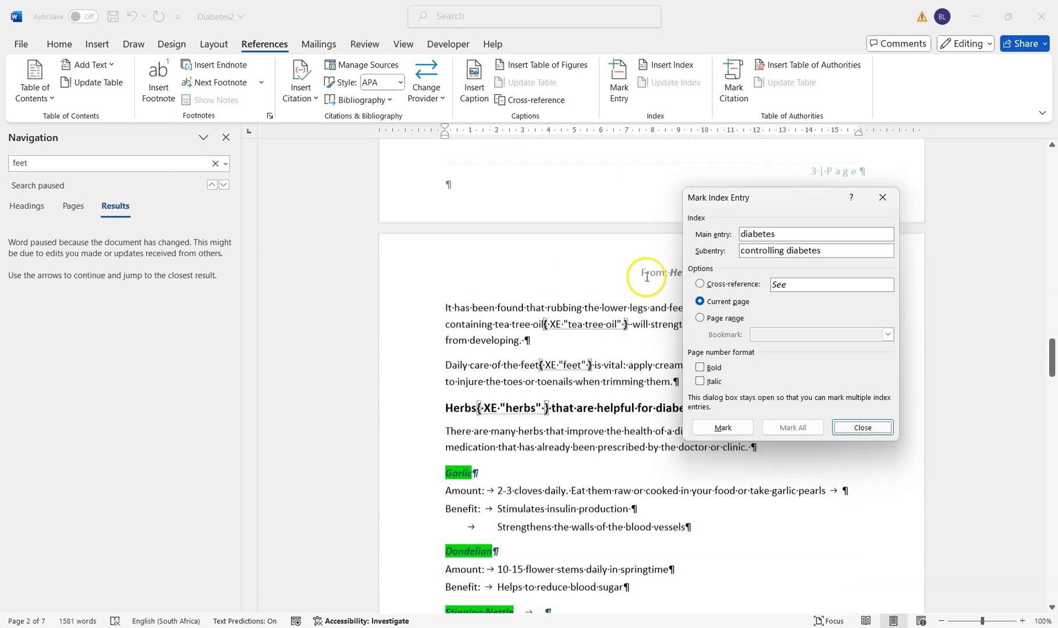
scroll(648, 283, down, 10)
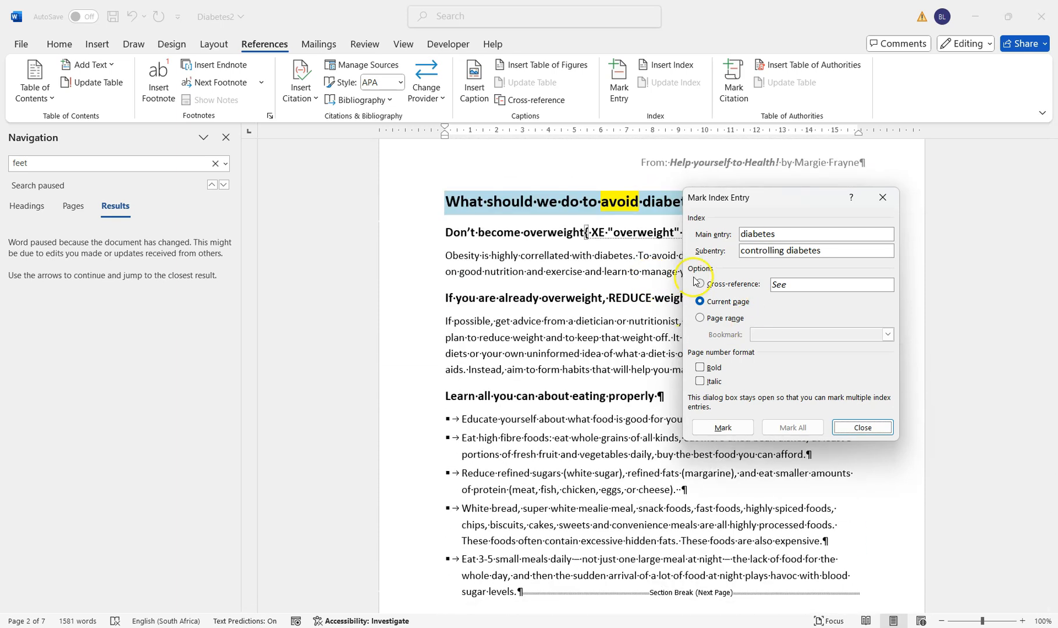
double_click(633, 201)
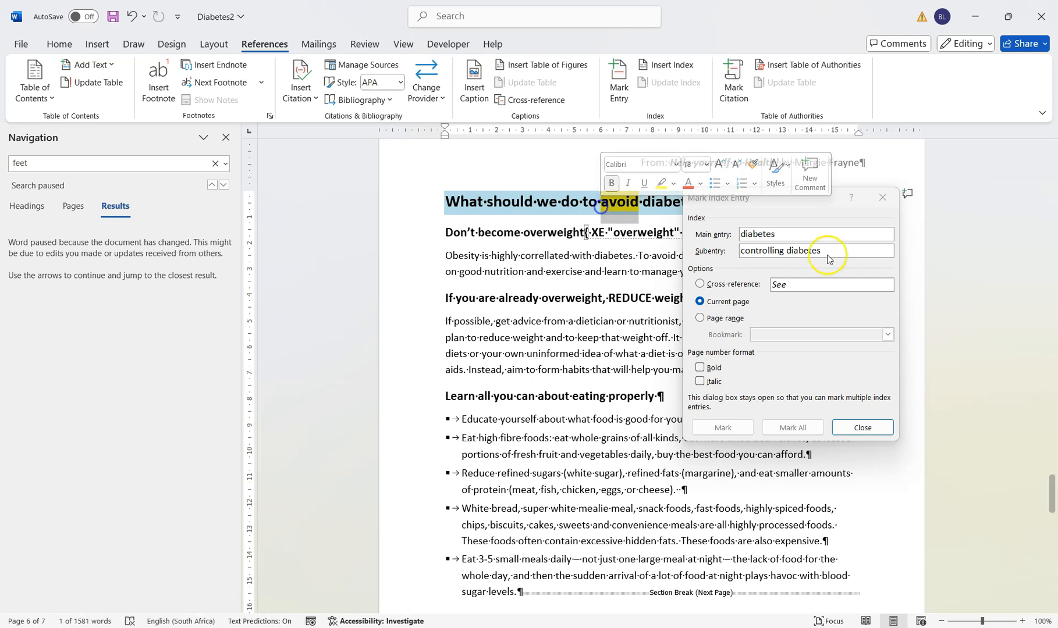
double_click(822, 232)
key(ctrl+x)
click(782, 250)
key(ctrl+v)
click(761, 233)
text(diab)
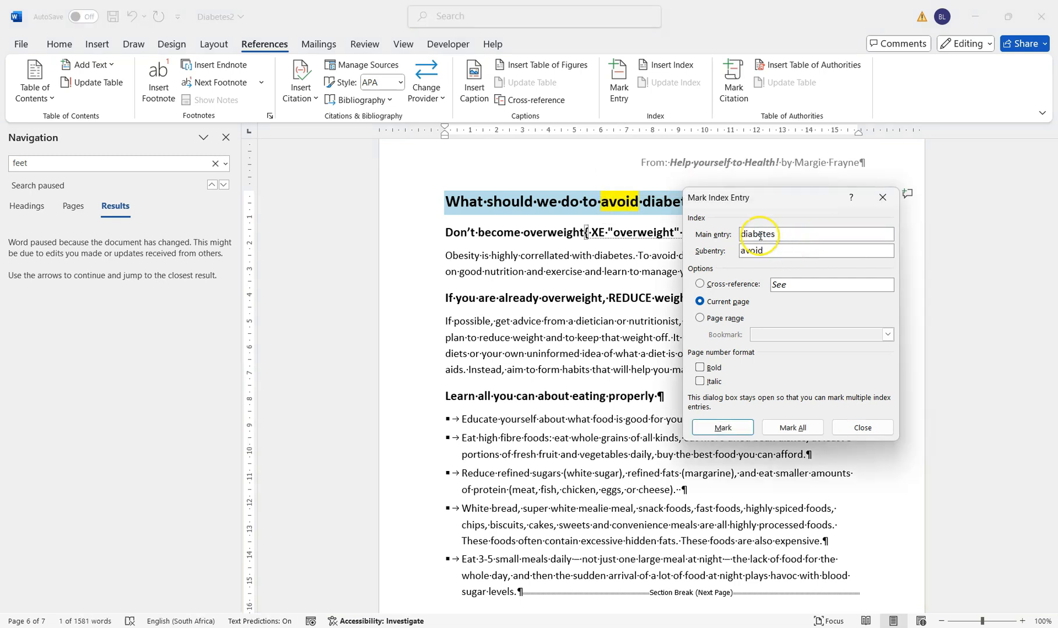
click(733, 428)
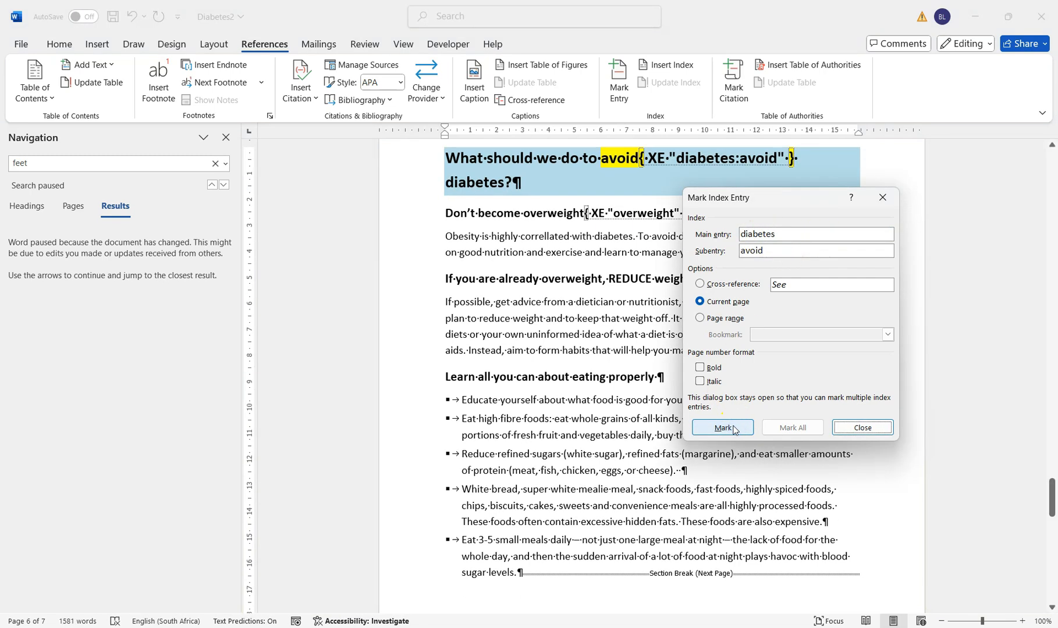
click(866, 428)
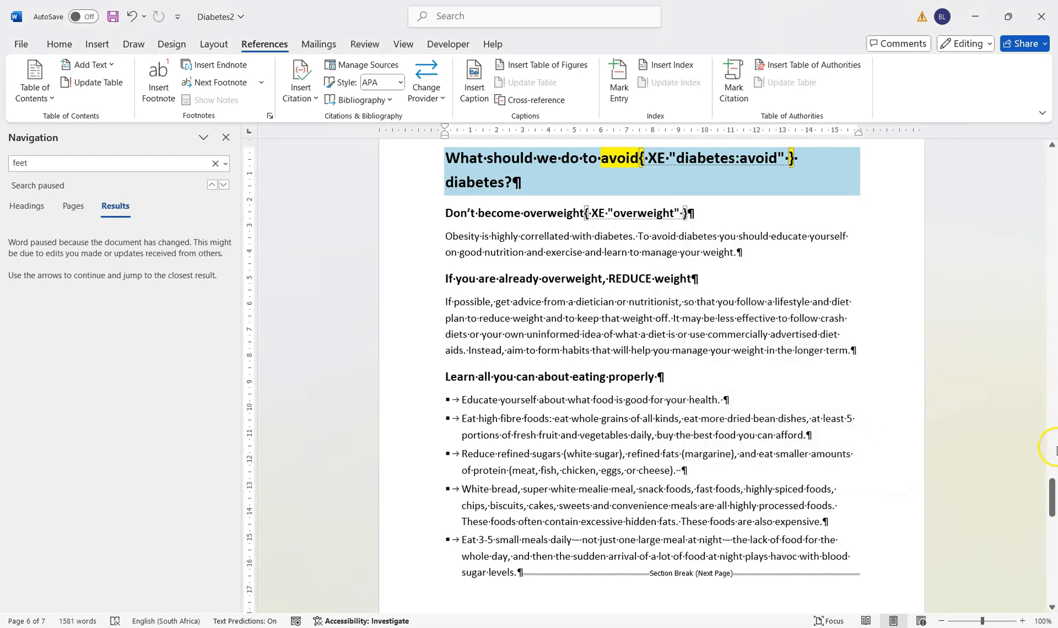
Update the index on the last page to include the newly marked entries and subentries
drag(1051, 494, 1051, 547)
right_click(541, 364)
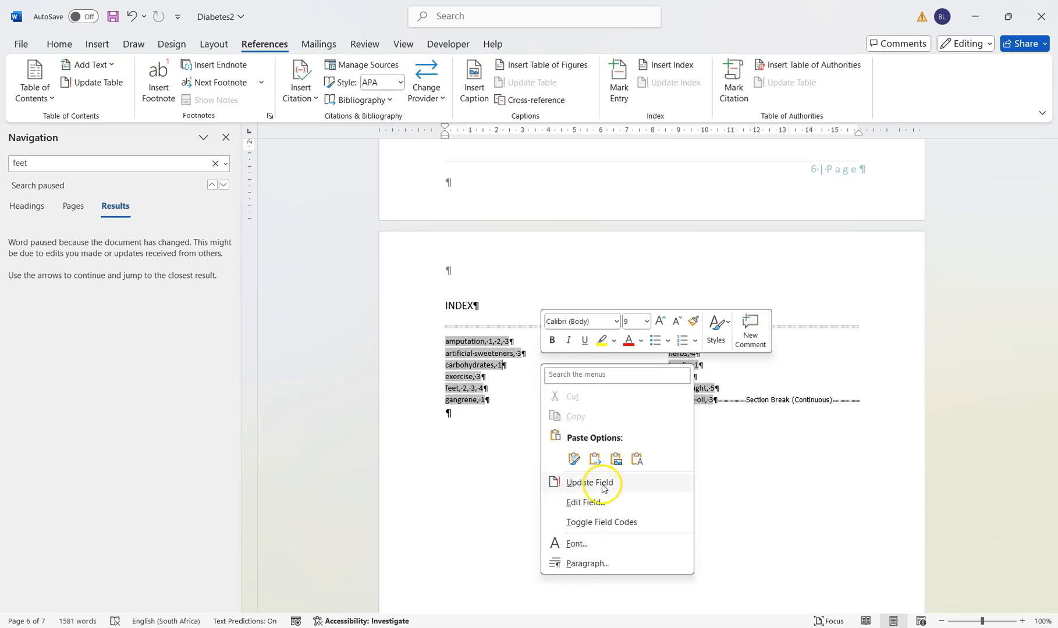
click(602, 483)
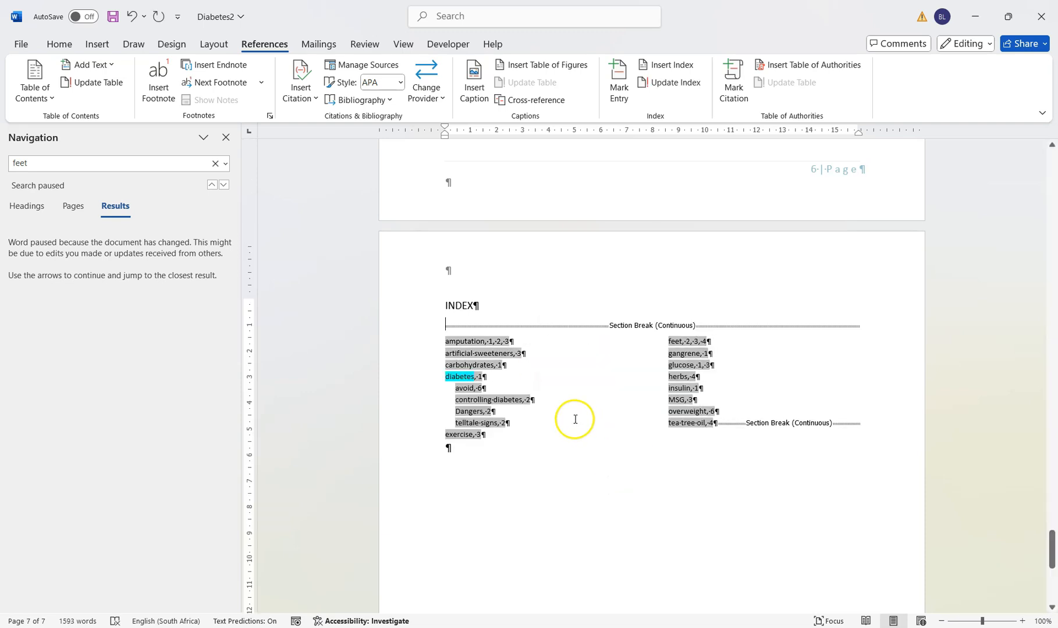